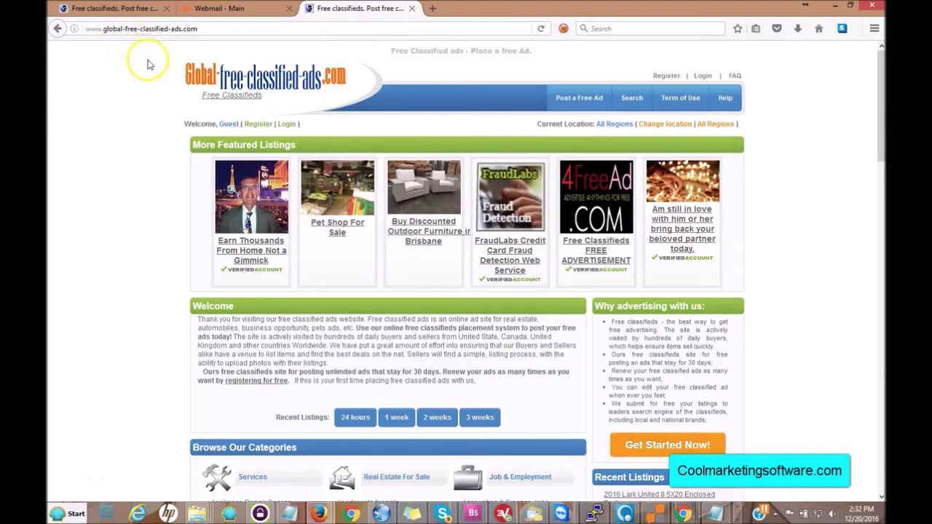
- Open the free registration form and load its security image for the access code
{"action": "left_click", "coordinate": [257, 127]}
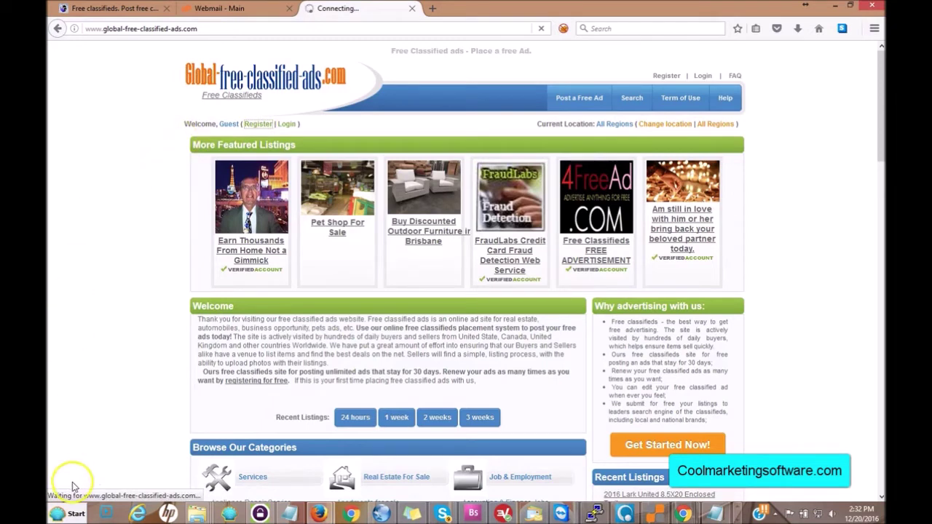
{"action": "scroll", "coordinate": [881, 182], "scroll_direction": "down", "scroll_amount": 2}
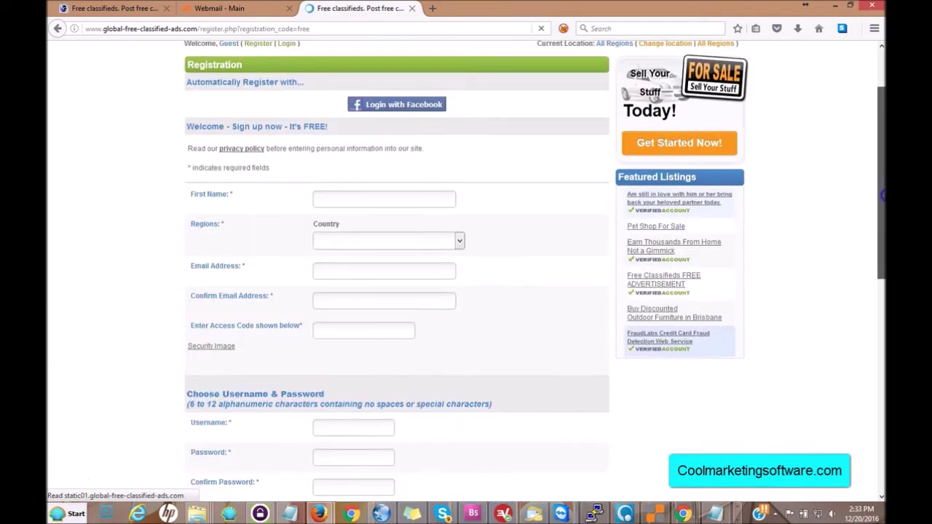
{"action": "scroll", "coordinate": [882, 195], "scroll_direction": "down", "scroll_amount": 1}
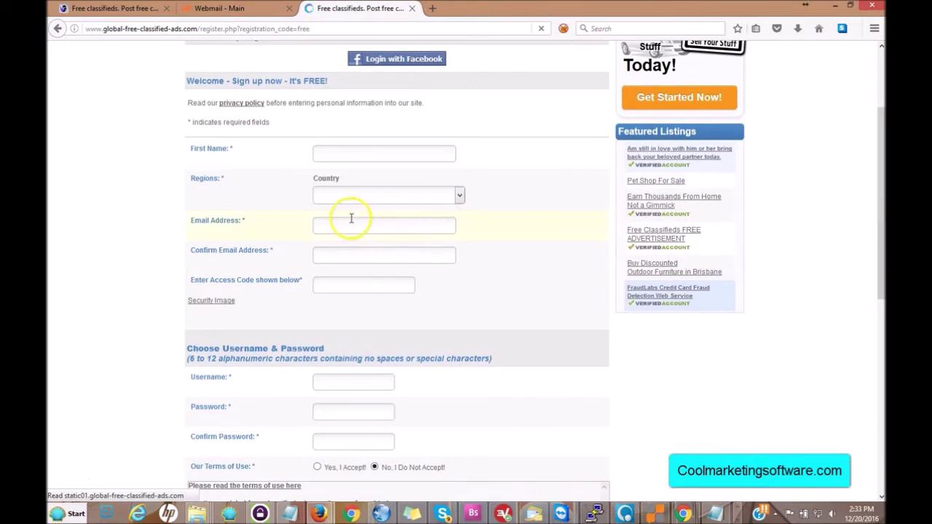
{"action": "left_click", "coordinate": [221, 306]}
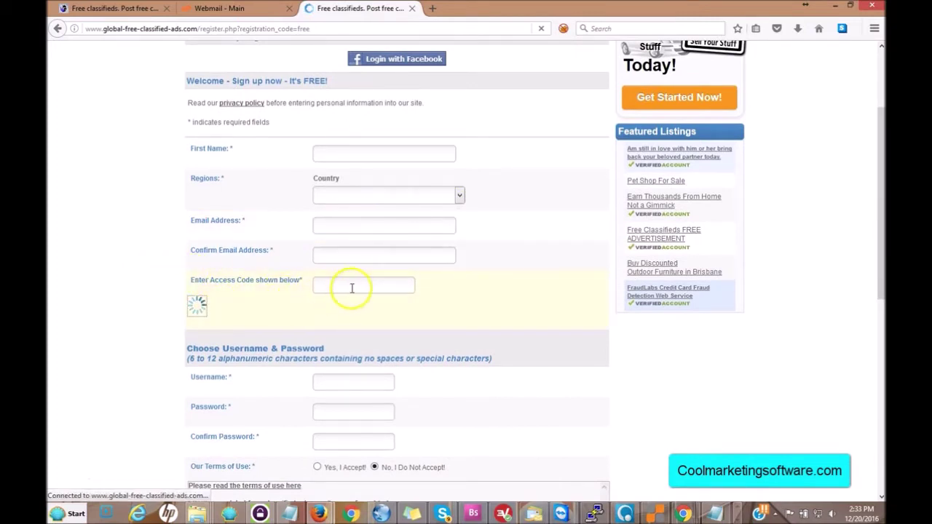
- Submit the blank registration form, which flags the unaccepted Terms of Use
{"action": "scroll", "coordinate": [882, 200], "scroll_direction": "down", "scroll_amount": 2}
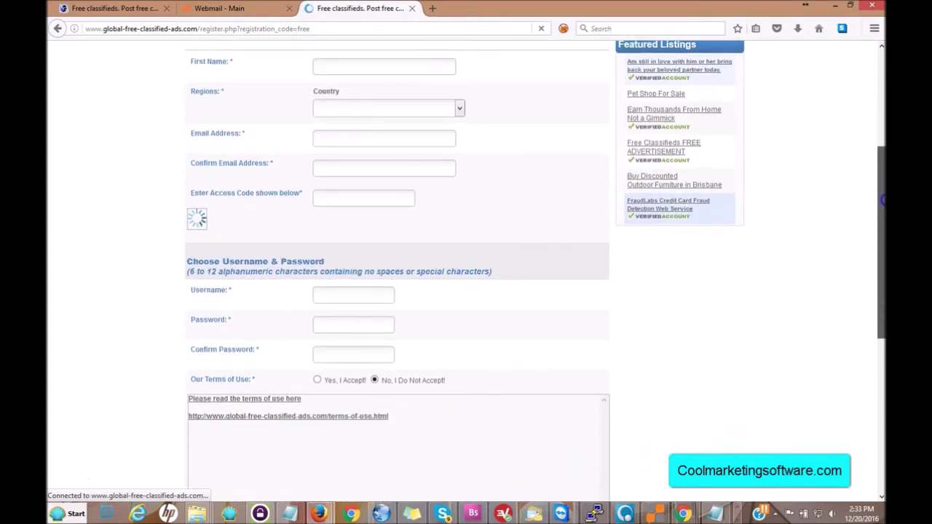
{"action": "scroll", "coordinate": [881, 200], "scroll_direction": "down", "scroll_amount": 3}
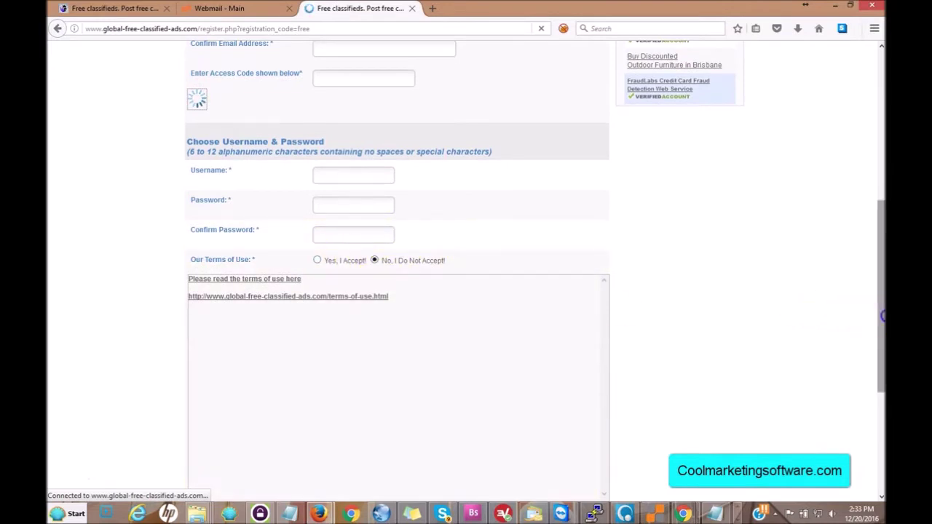
{"action": "scroll", "coordinate": [881, 405], "scroll_direction": "down", "scroll_amount": 5}
{"action": "left_click", "coordinate": [396, 328]}
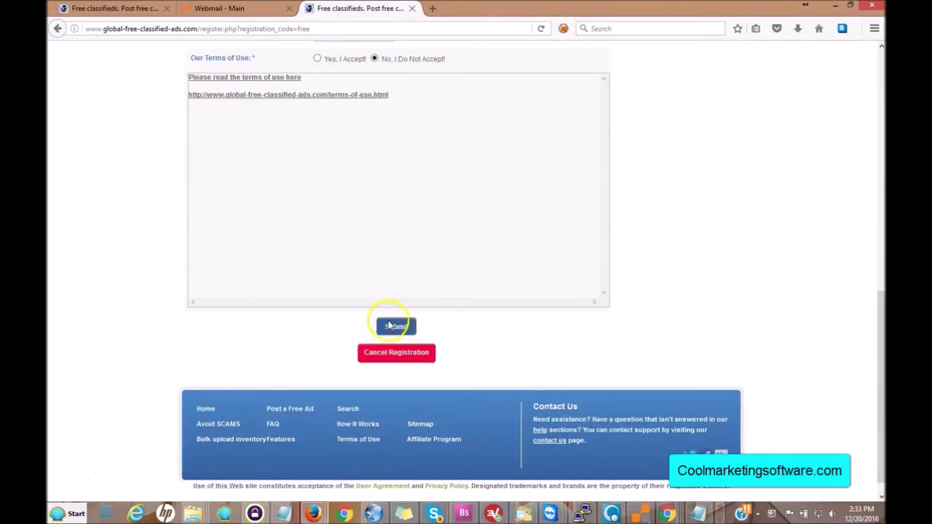
- Read the Registration Confirmation email in Roundcube Webmail, then bring the ad submitter forward
{"action": "left_click", "coordinate": [223, 9]}
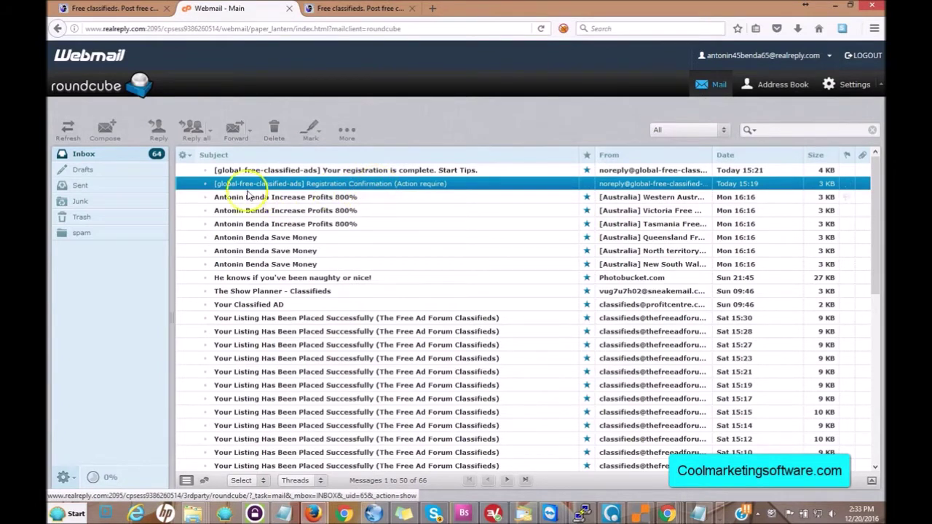
{"action": "double_click", "coordinate": [322, 186]}
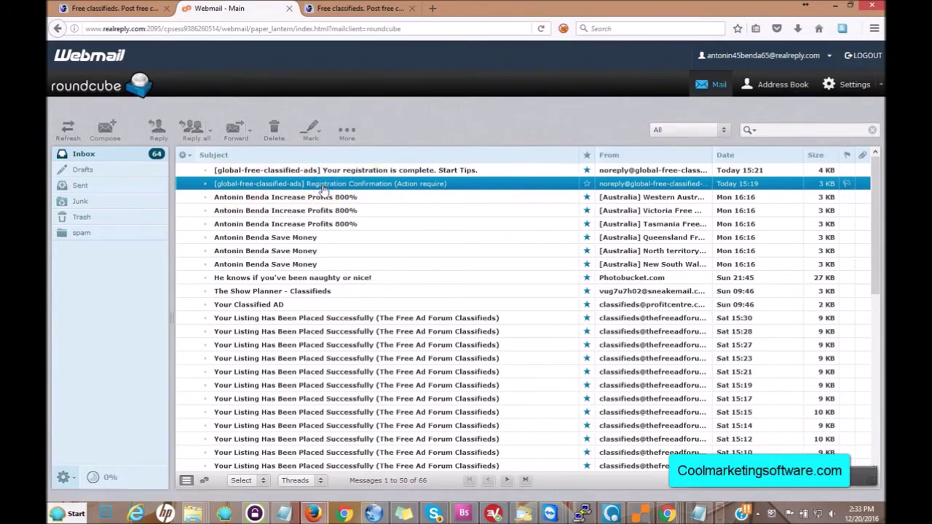
{"action": "left_click", "coordinate": [337, 305]}
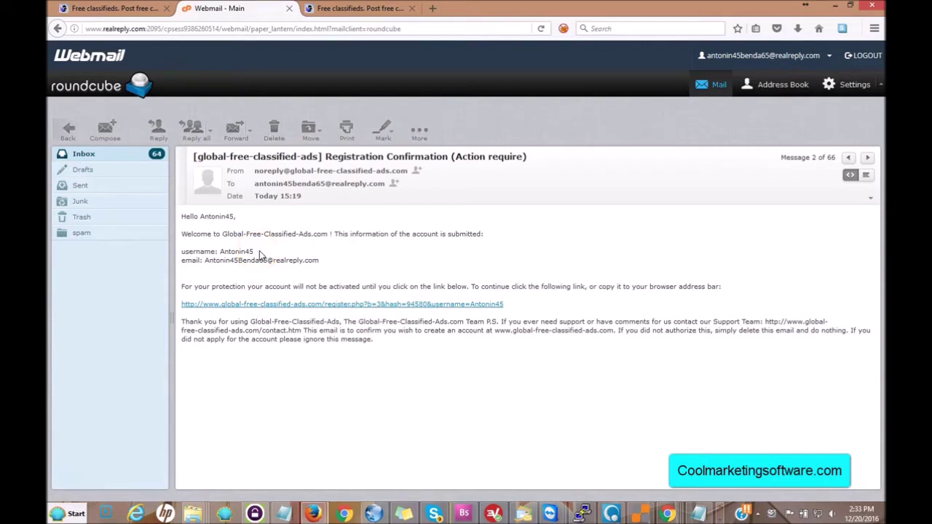
{"action": "left_click", "coordinate": [719, 515]}
{"action": "left_click", "coordinate": [146, 514]}
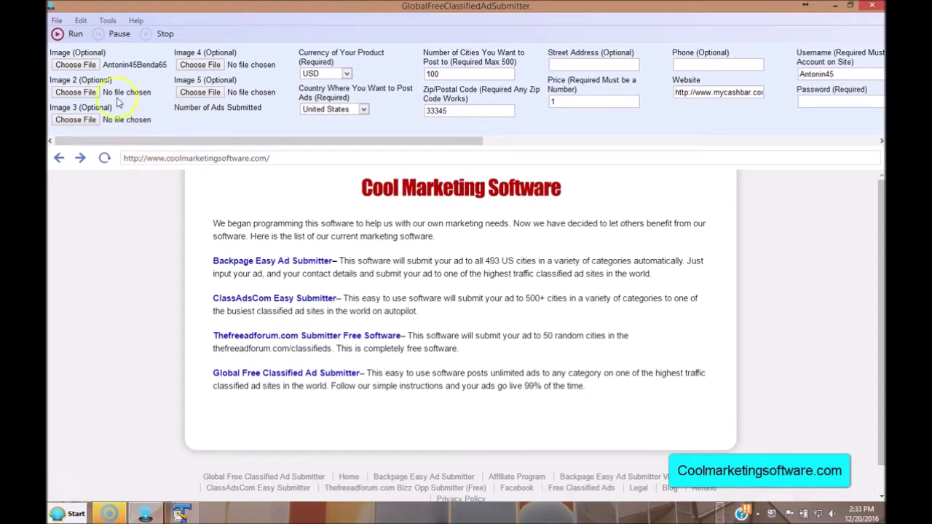
- Attach the prepared picture file as the ad's first image
{"action": "left_click", "coordinate": [82, 67]}
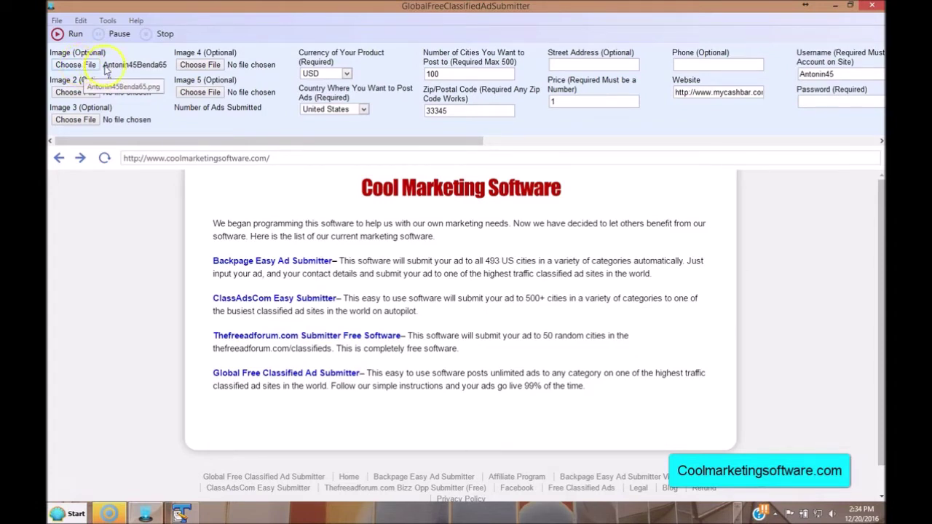
{"action": "left_click", "coordinate": [82, 67]}
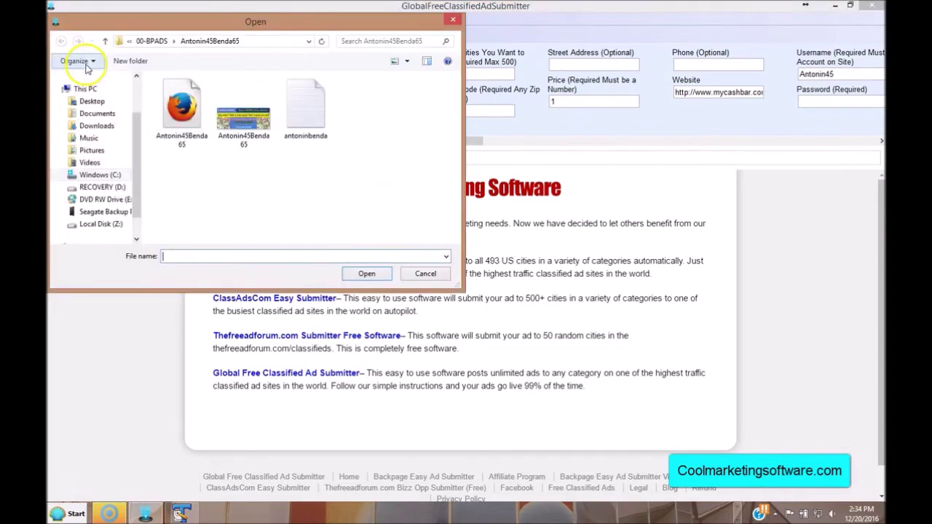
{"action": "left_click", "coordinate": [244, 129]}
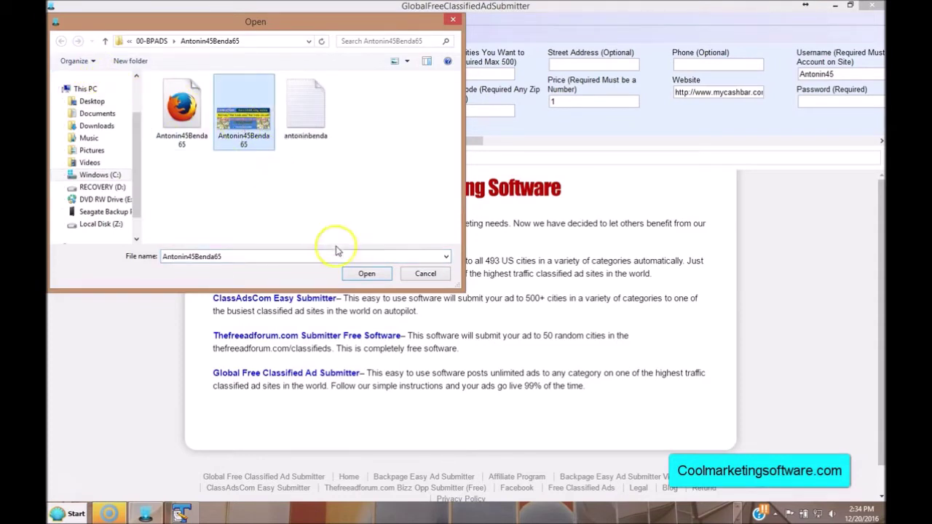
{"action": "left_click", "coordinate": [366, 273]}
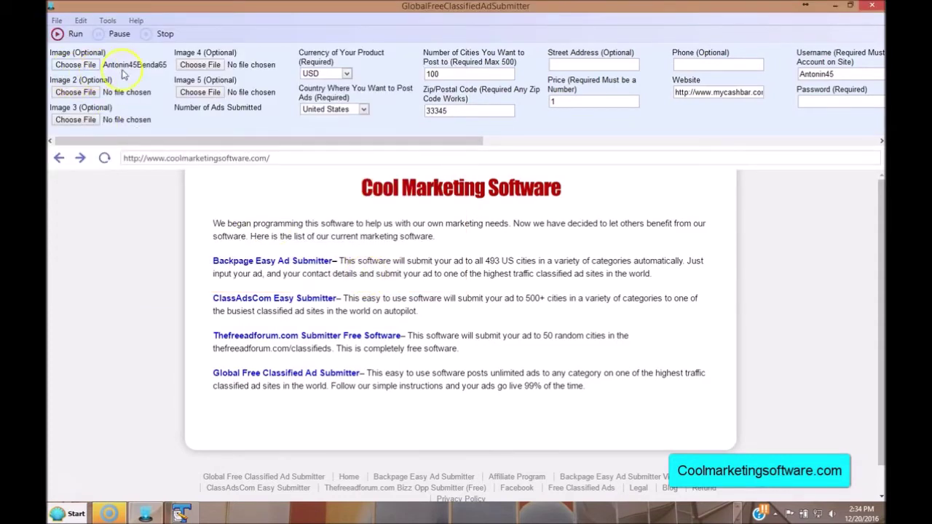
{"action": "left_click", "coordinate": [347, 75]}
- Keep the currency at USD and the country at United States
{"action": "left_click", "coordinate": [348, 75]}
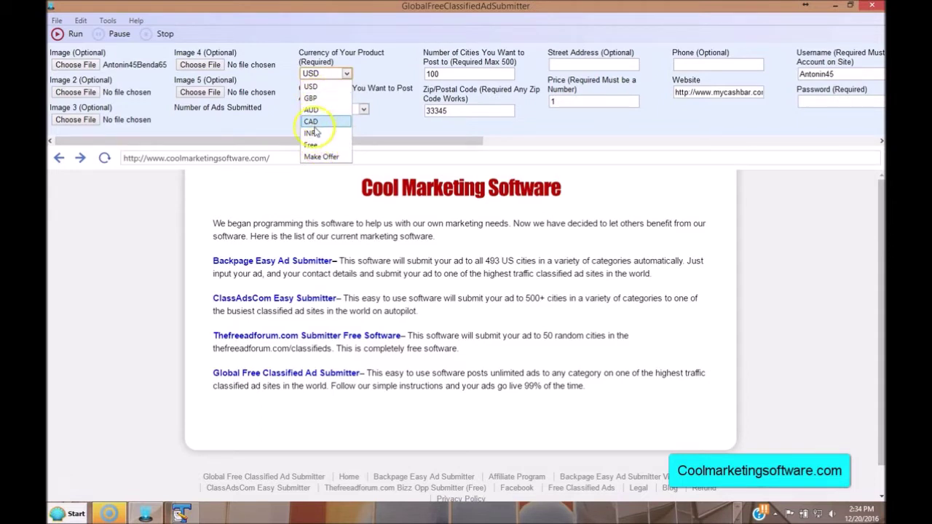
{"action": "left_click", "coordinate": [349, 134]}
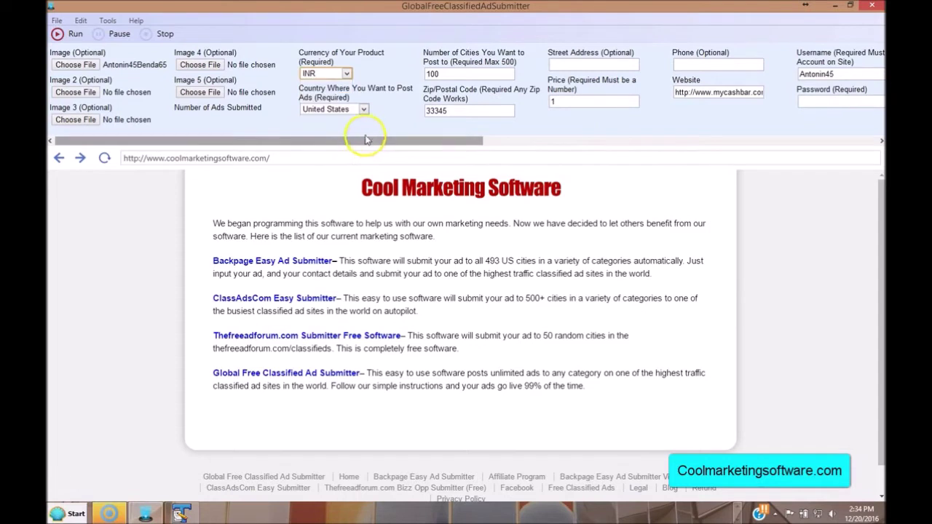
{"action": "left_click", "coordinate": [347, 74]}
{"action": "left_click", "coordinate": [323, 85]}
{"action": "left_click", "coordinate": [339, 114]}
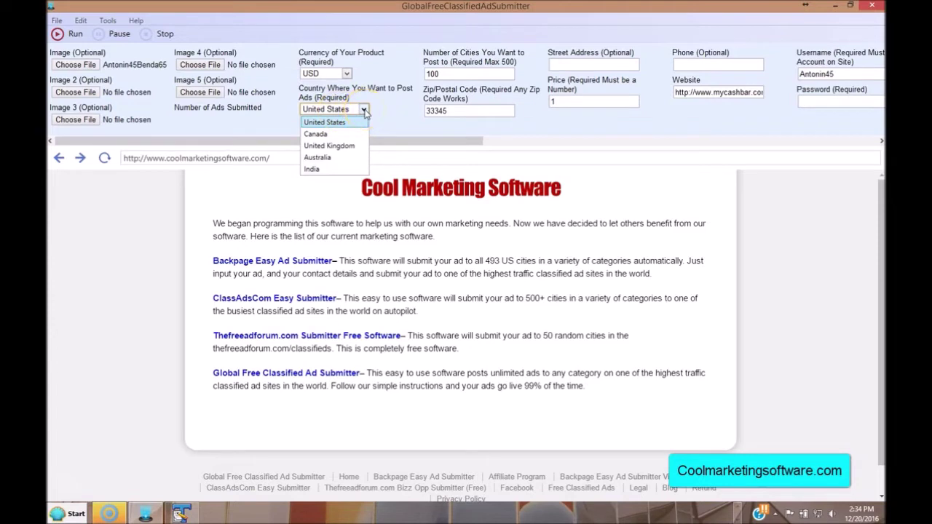
{"action": "left_click", "coordinate": [363, 109]}
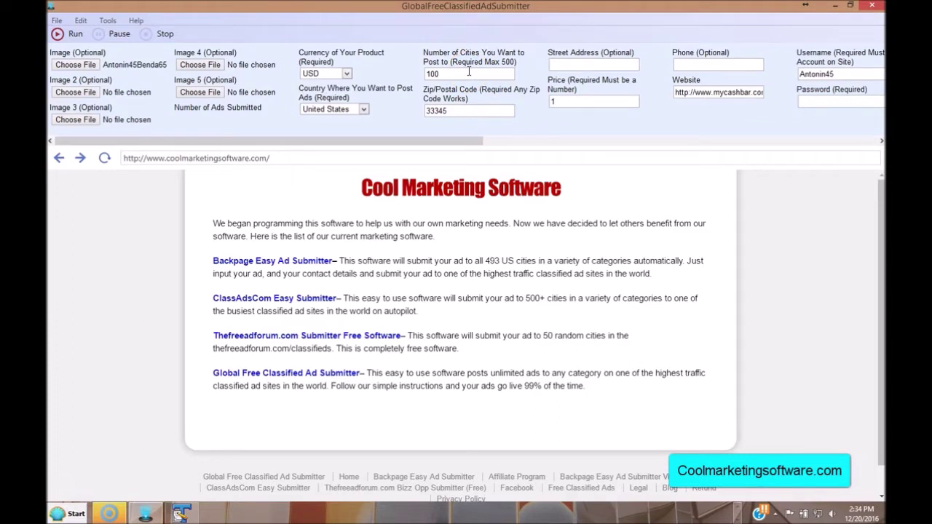
- Change the number of cities to post to from 100 to 500
{"action": "left_click", "coordinate": [449, 74]}
{"action": "left_click", "coordinate": [449, 74]}
{"action": "left_click", "coordinate": [460, 112]}
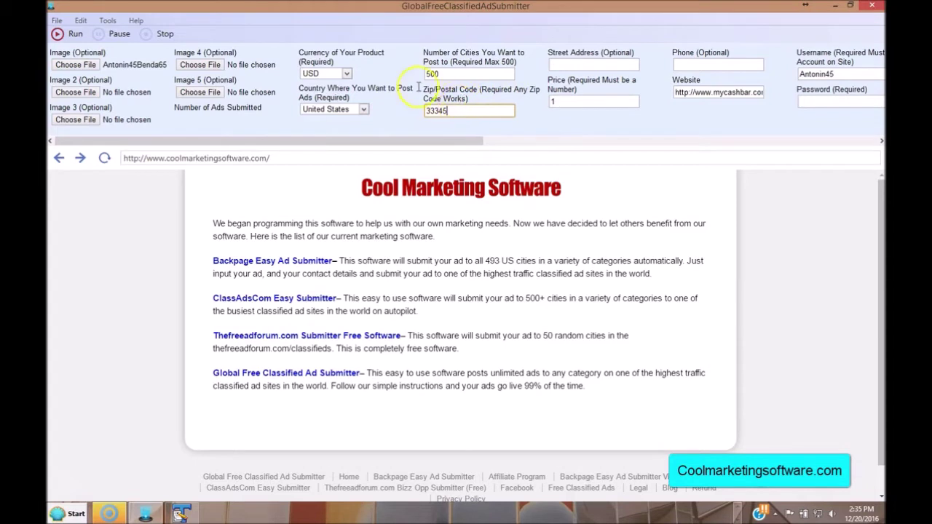
{"action": "left_click_drag", "start_coordinate": [452, 141], "coordinate": [483, 140]}
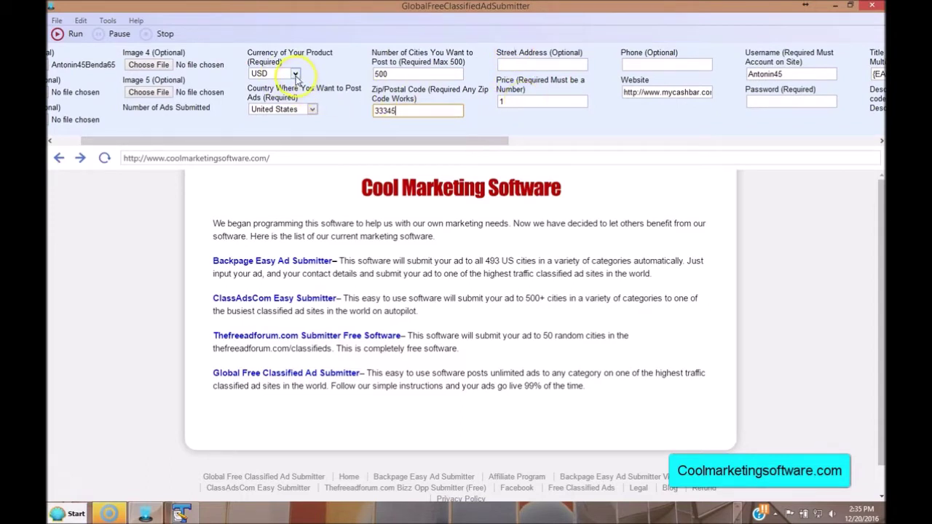
{"action": "left_click", "coordinate": [513, 102]}
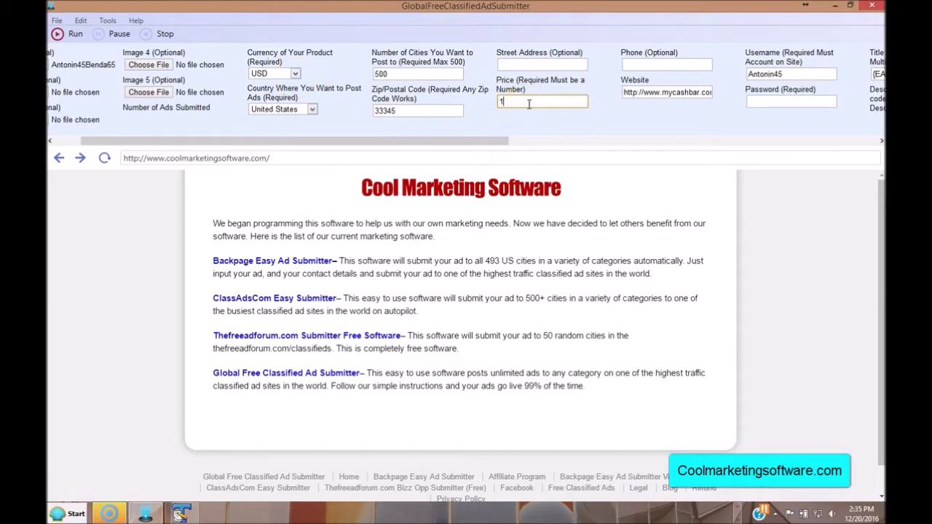
{"action": "left_click", "coordinate": [295, 74]}
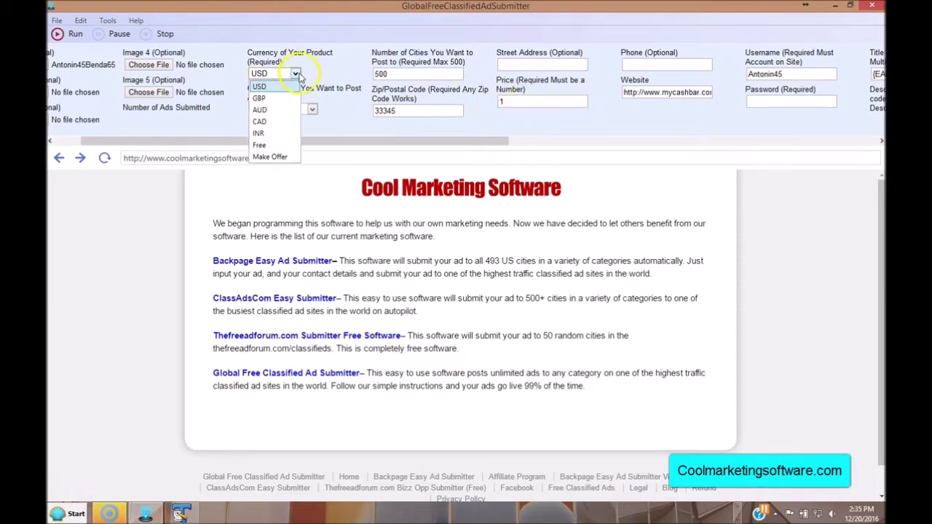
{"action": "left_click", "coordinate": [271, 78]}
{"action": "left_click", "coordinate": [271, 77]}
{"action": "left_click", "coordinate": [353, 139]}
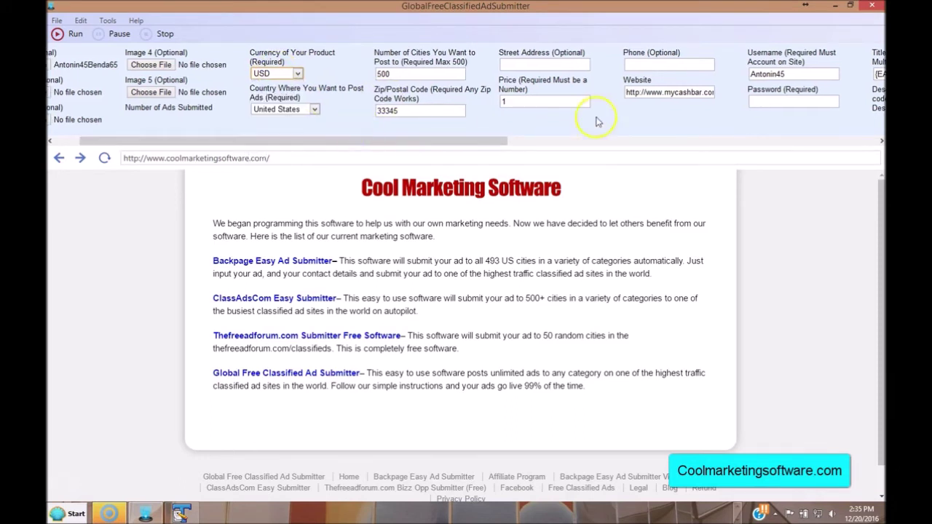
{"action": "left_click_drag", "start_coordinate": [322, 143], "coordinate": [425, 143]}
{"action": "left_click", "coordinate": [532, 94]}
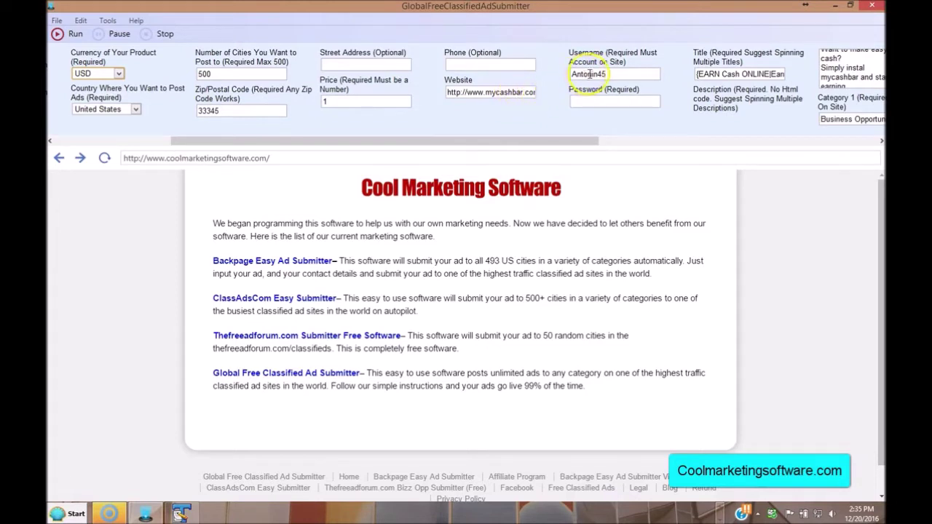
{"action": "left_click", "coordinate": [615, 74]}
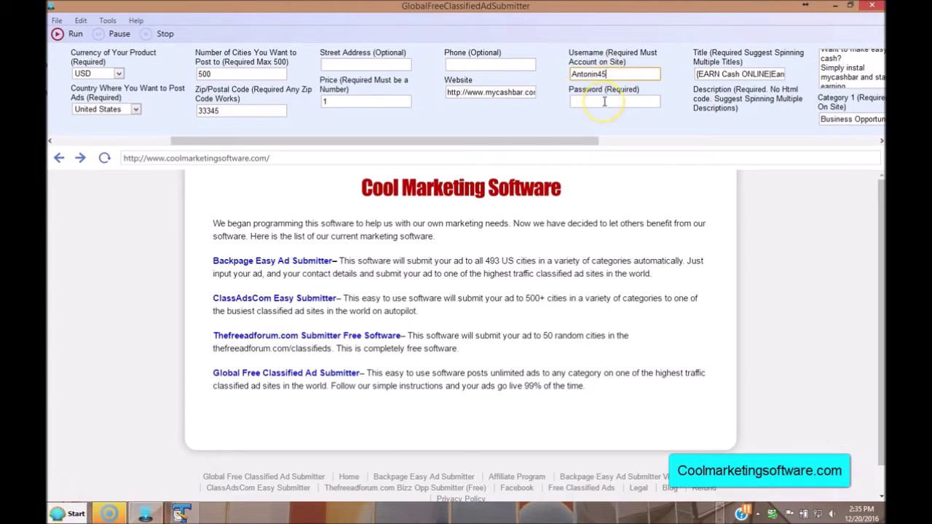
{"action": "left_click_drag", "start_coordinate": [591, 140], "coordinate": [703, 141]}
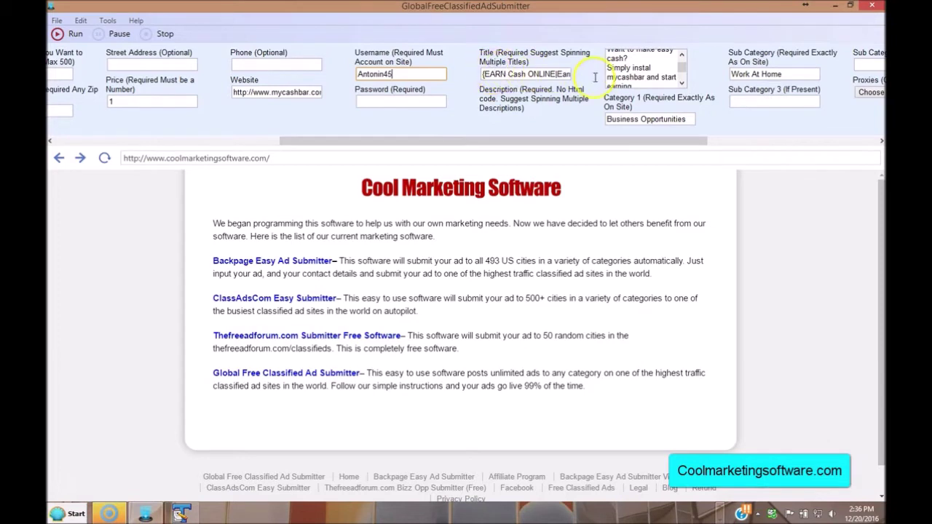
{"action": "left_click", "coordinate": [684, 74]}
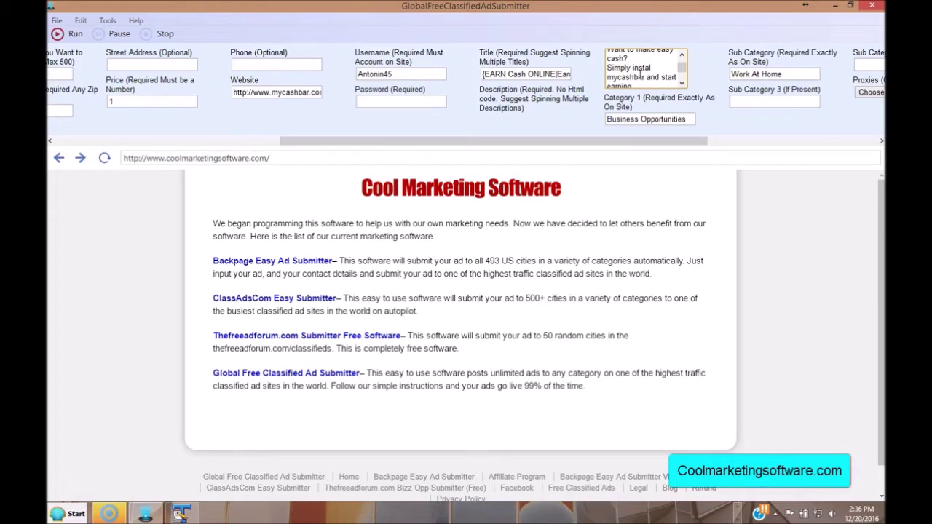
{"action": "left_click", "coordinate": [312, 96]}
{"action": "left_click", "coordinate": [634, 66]}
{"action": "left_click", "coordinate": [648, 73]}
{"action": "left_click_drag", "start_coordinate": [669, 141], "coordinate": [728, 137]}
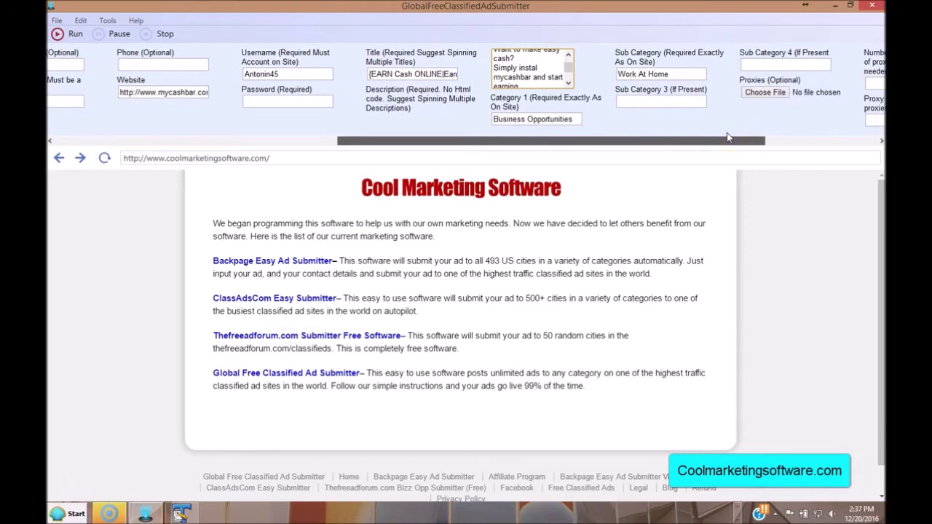
{"action": "left_click_drag", "start_coordinate": [728, 136], "coordinate": [728, 137]}
{"action": "left_click", "coordinate": [565, 123]}
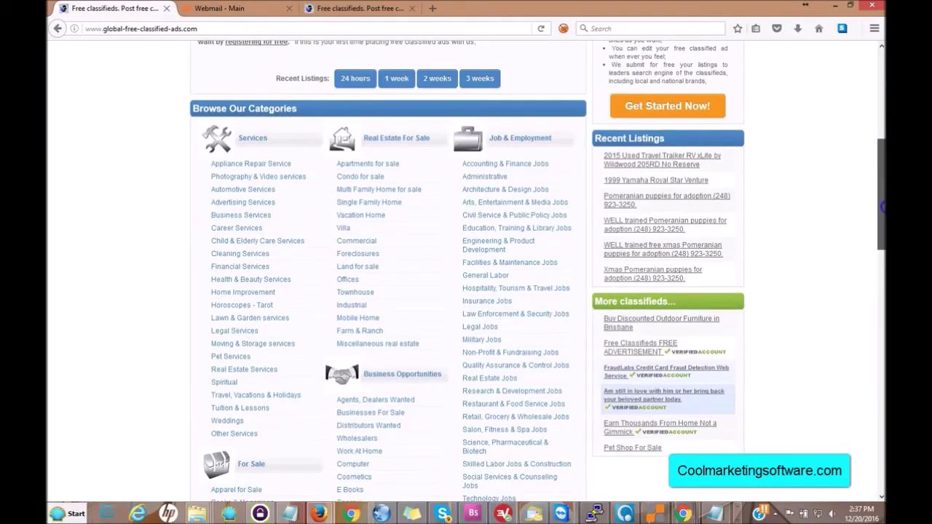
- Copy the Business Opportunities category name into the submitter's Category 1 field
{"action": "scroll", "coordinate": [881, 209], "scroll_direction": "down", "scroll_amount": 3}
{"action": "left_click_drag", "start_coordinate": [882, 211], "coordinate": [881, 242]}
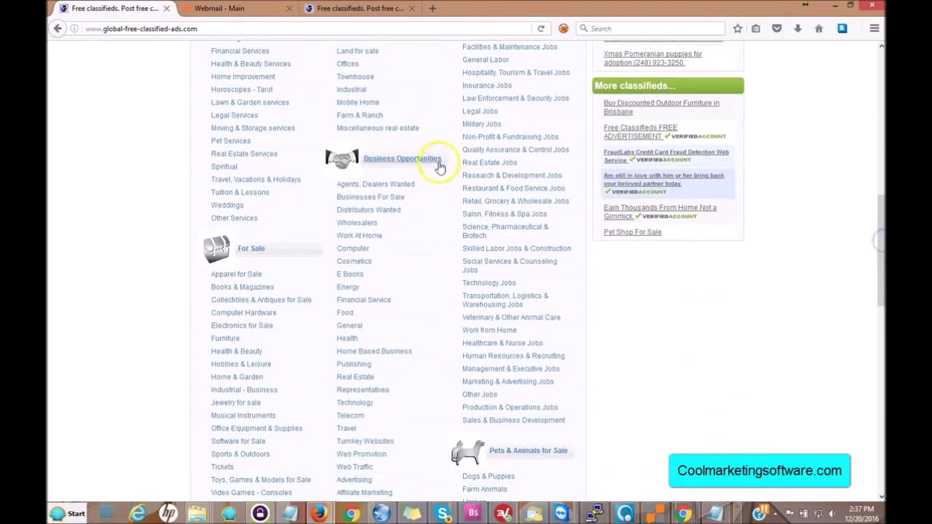
{"action": "left_click_drag", "start_coordinate": [444, 161], "coordinate": [369, 163]}
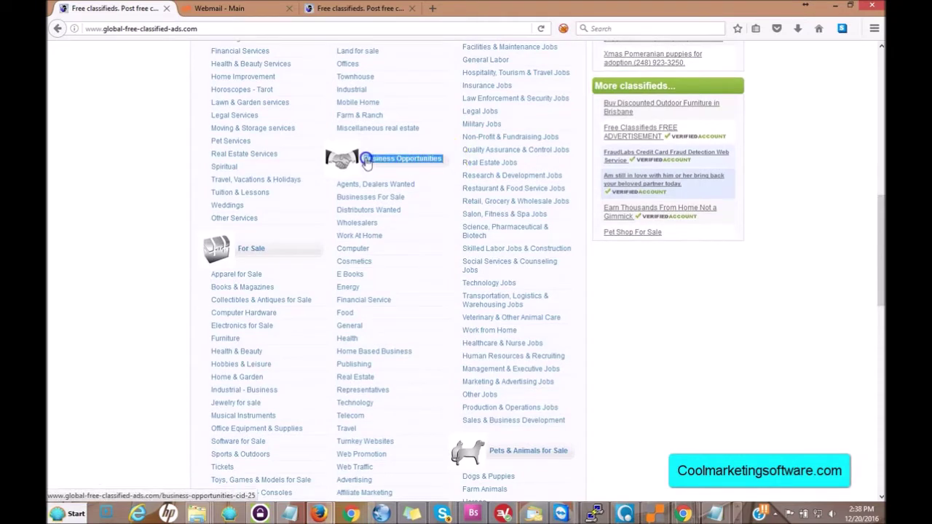
{"action": "right_click", "coordinate": [381, 161]}
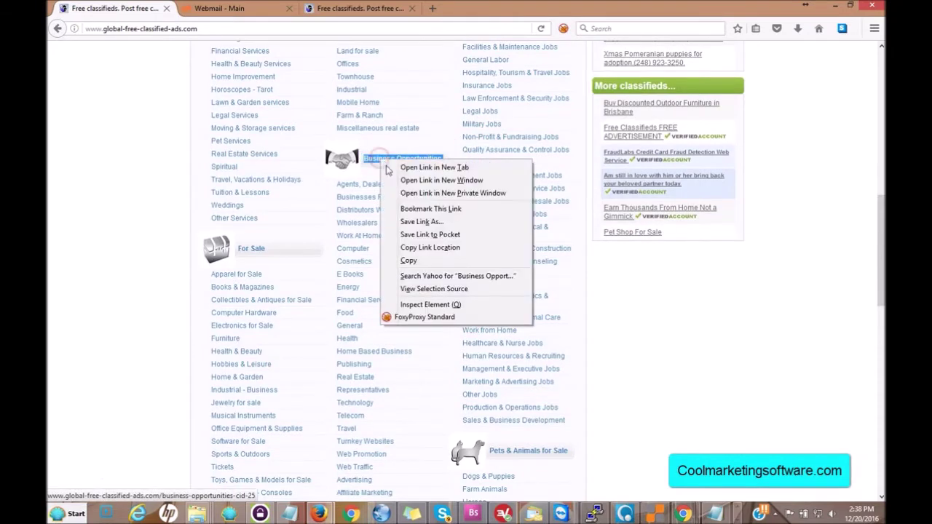
{"action": "left_click", "coordinate": [408, 260]}
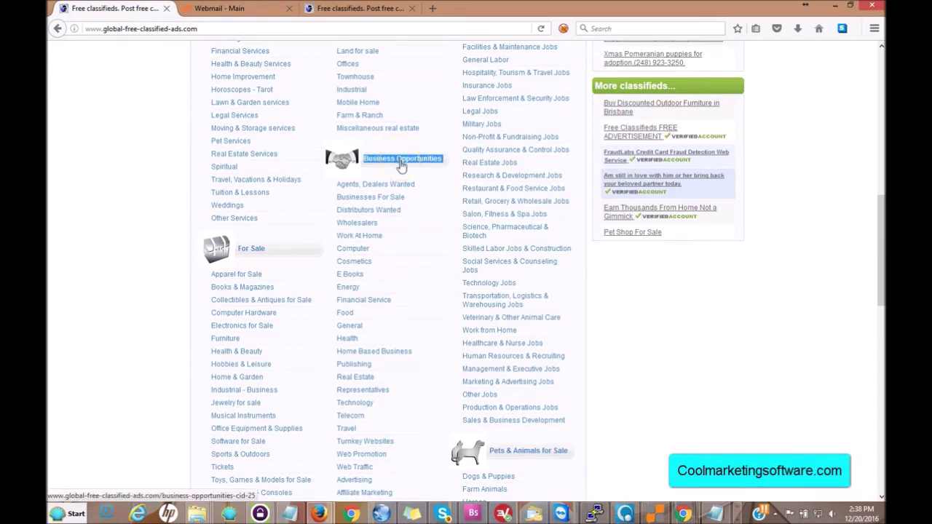
{"action": "left_click", "coordinate": [193, 507]}
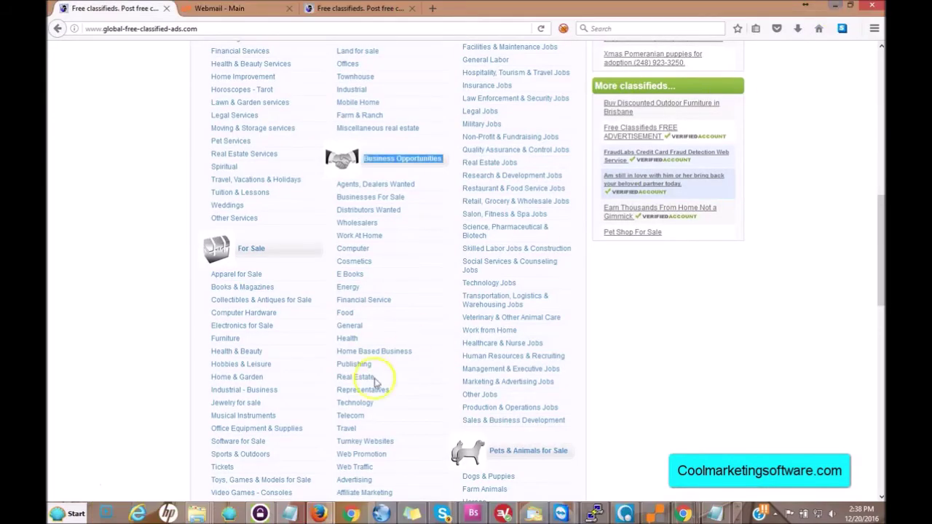
{"action": "left_click", "coordinate": [595, 511]}
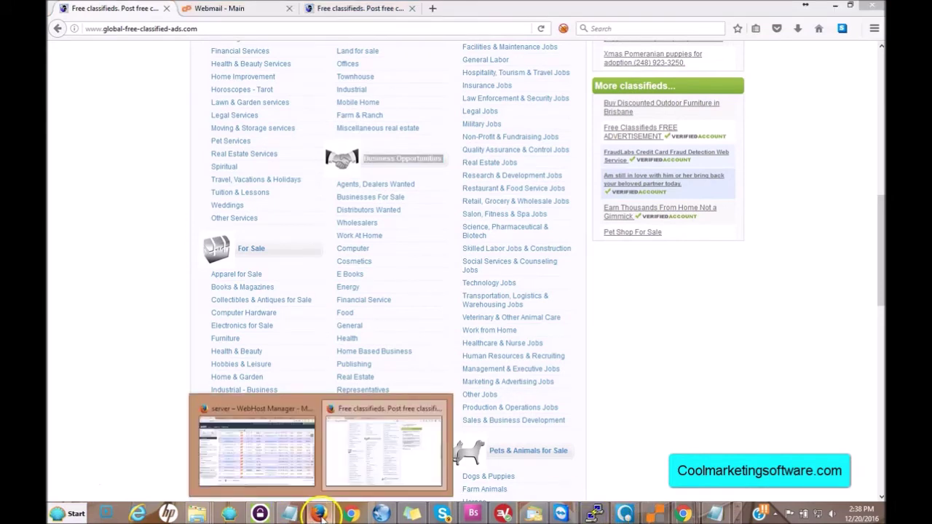
- Copy the Work At Home subcategory name for the submitter's Sub Category field
{"action": "left_click", "coordinate": [93, 430]}
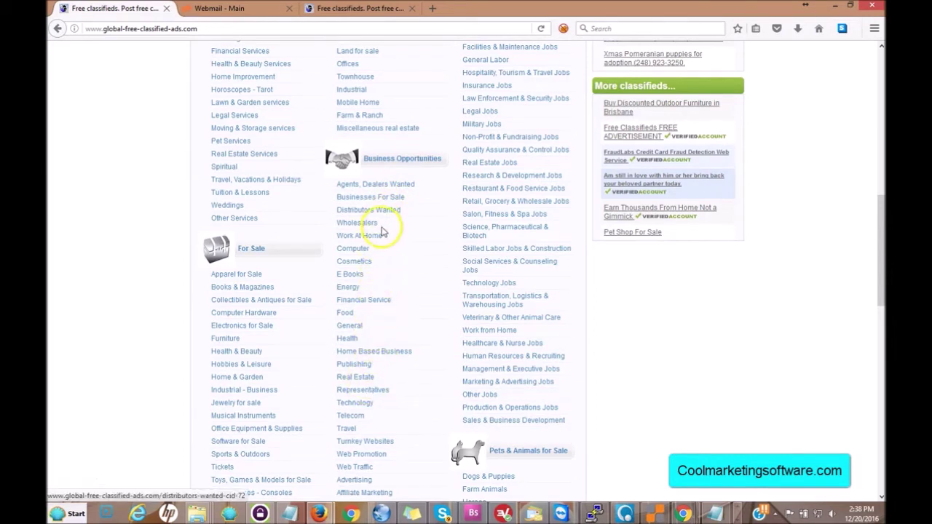
{"action": "left_click_drag", "start_coordinate": [385, 242], "coordinate": [334, 237]}
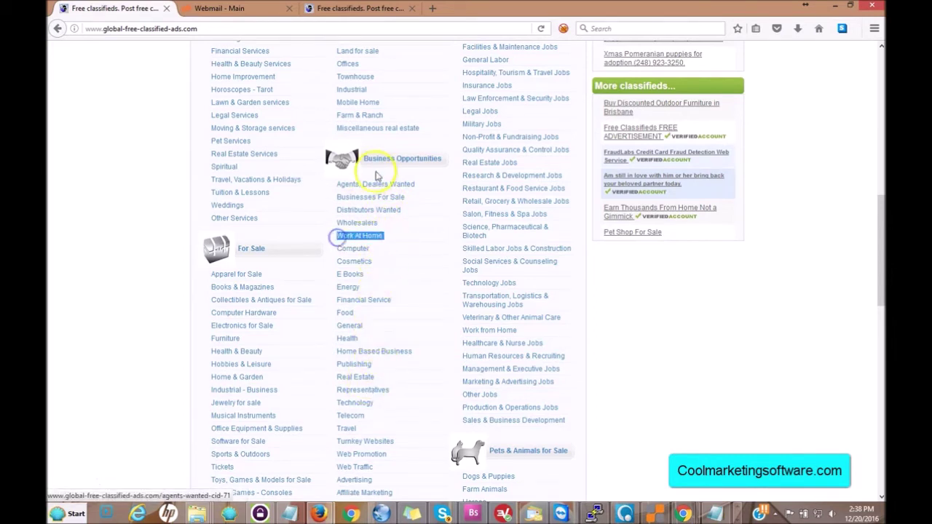
{"action": "right_click", "coordinate": [355, 237]}
{"action": "left_click", "coordinate": [384, 336]}
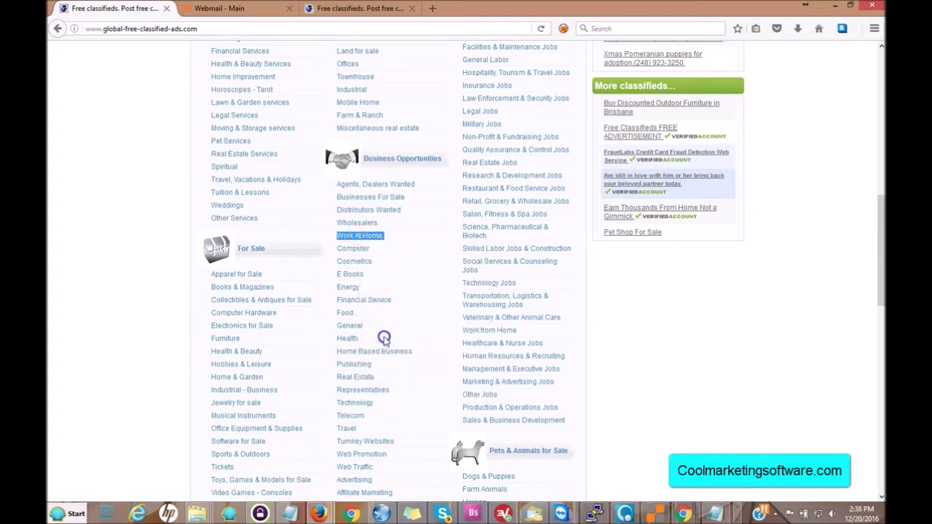
{"action": "left_click", "coordinate": [715, 513]}
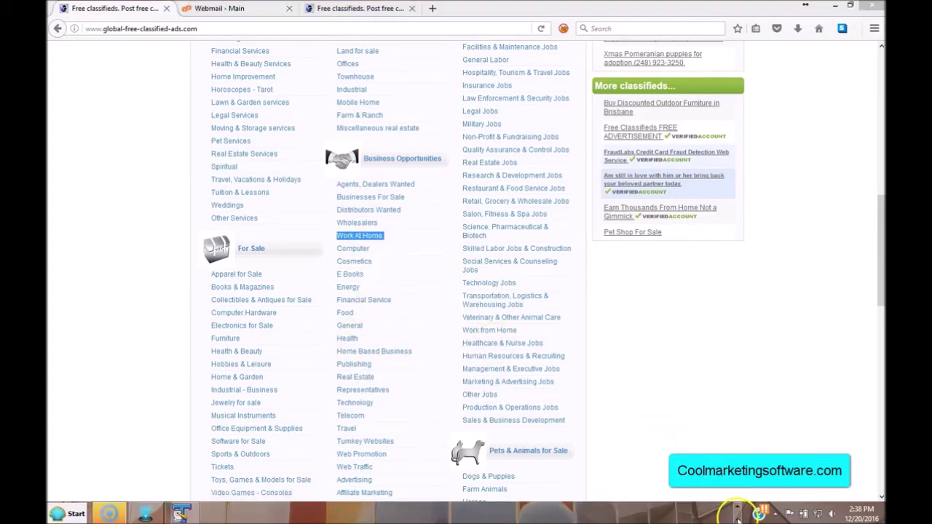
{"action": "left_click", "coordinate": [143, 513]}
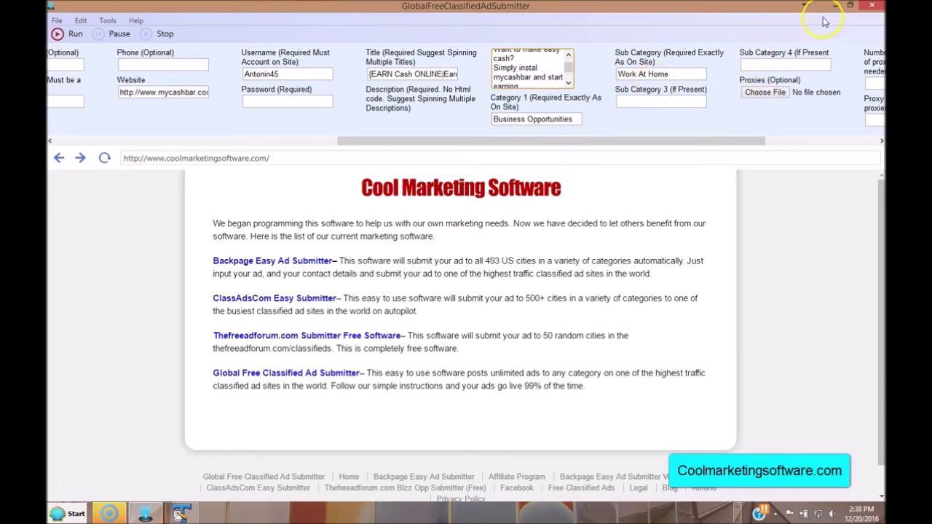
{"action": "left_click", "coordinate": [834, 9]}
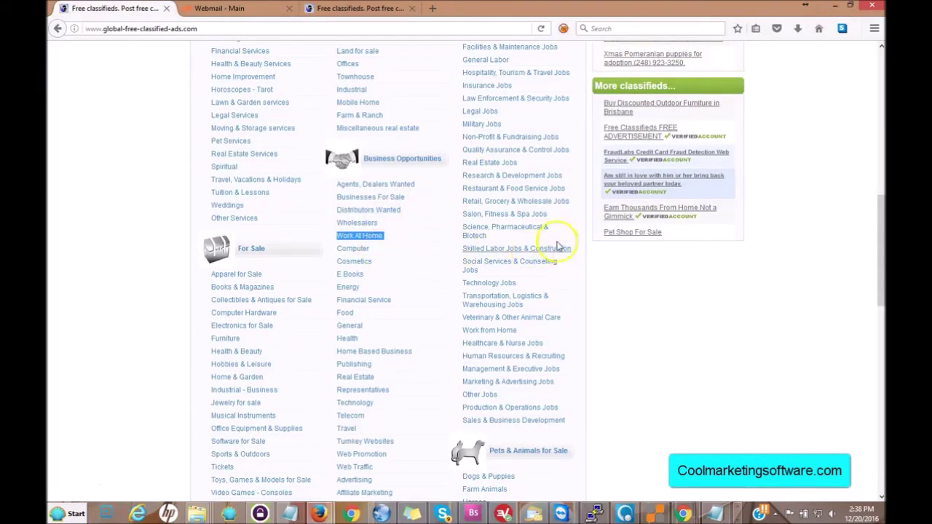
- Copy the Beauty - Skin Care subcategory name from the Health & Beauty category
{"action": "scroll", "coordinate": [880, 229], "scroll_direction": "up", "scroll_amount": 3}
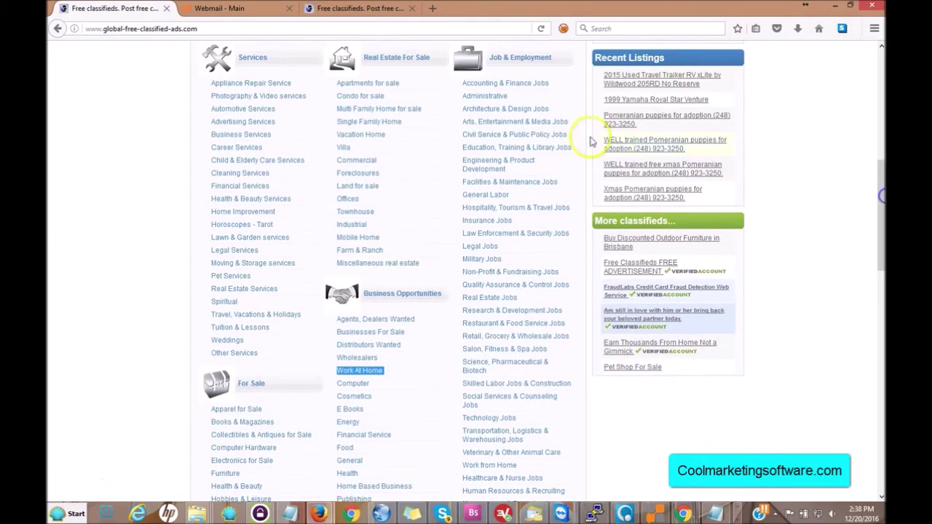
{"action": "left_click", "coordinate": [373, 86]}
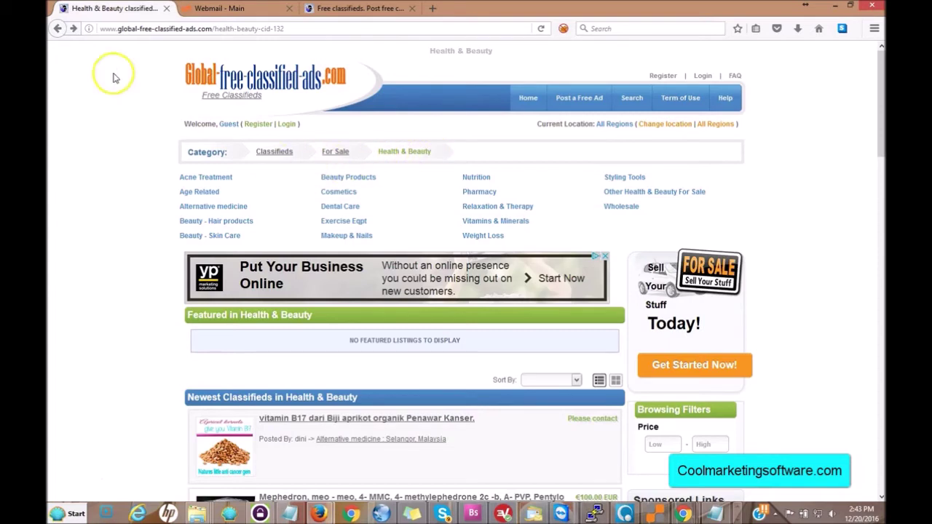
{"action": "left_click", "coordinate": [57, 29]}
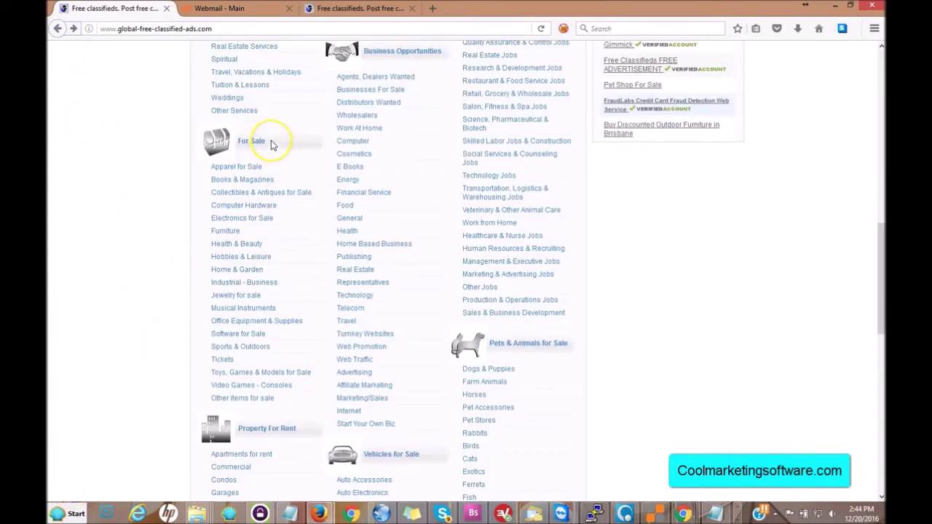
{"action": "left_click", "coordinate": [241, 248]}
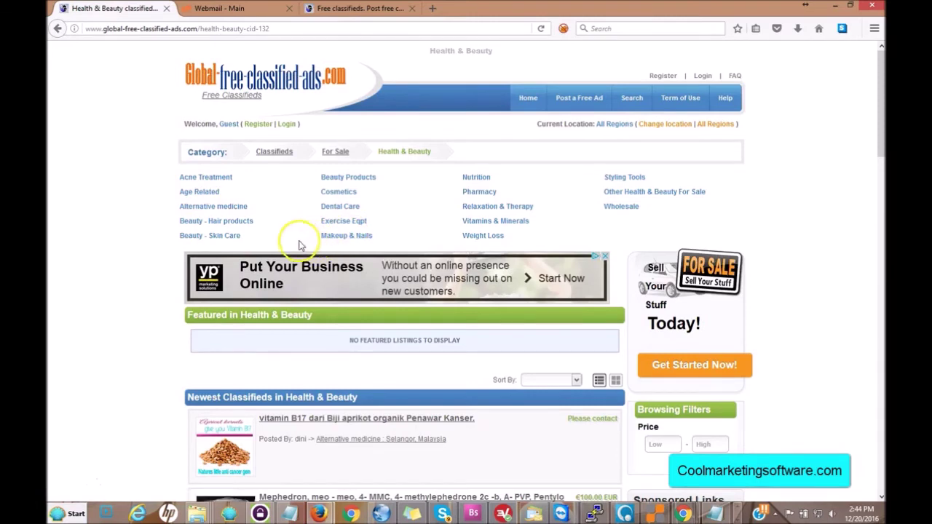
{"action": "left_click_drag", "start_coordinate": [244, 239], "coordinate": [181, 240]}
{"action": "right_click", "coordinate": [188, 235]}
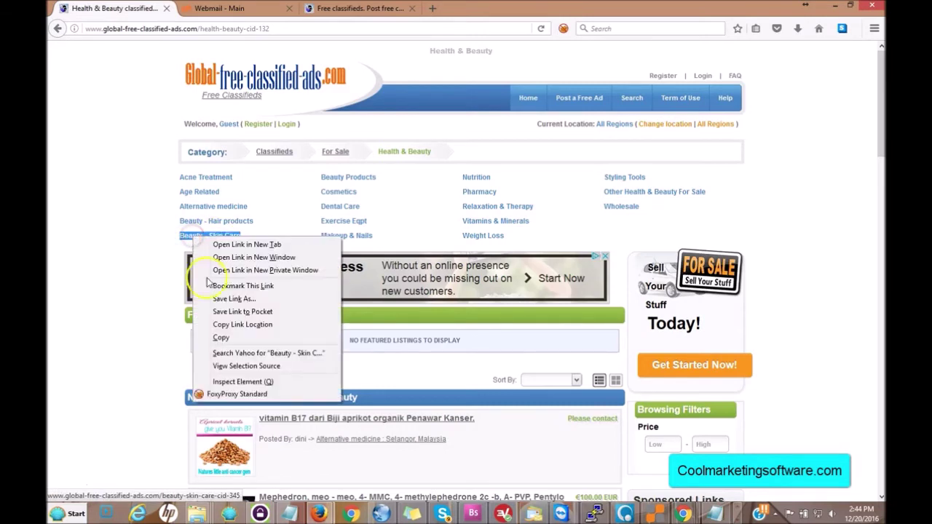
{"action": "left_click", "coordinate": [221, 337]}
{"action": "left_click", "coordinate": [208, 236]}
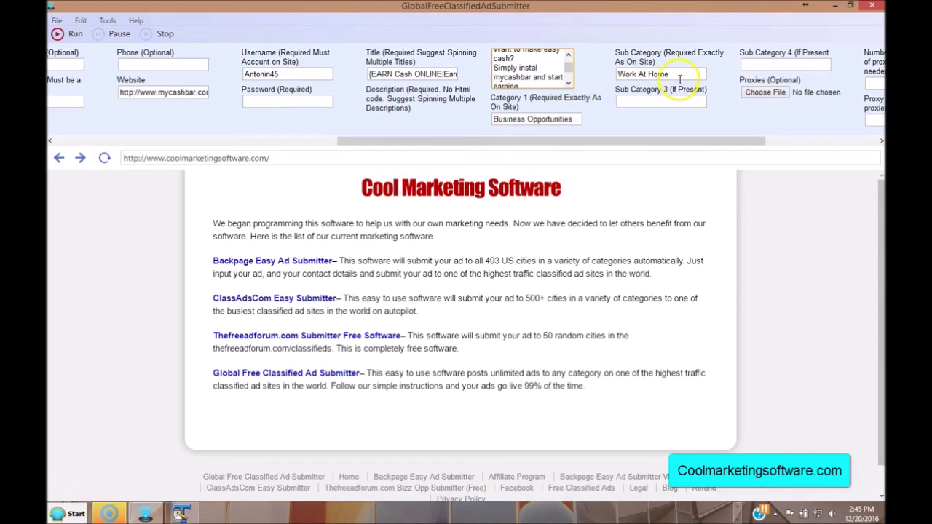
{"action": "right_click", "coordinate": [640, 100]}
{"action": "left_click", "coordinate": [661, 150]}
{"action": "left_click", "coordinate": [635, 102]}
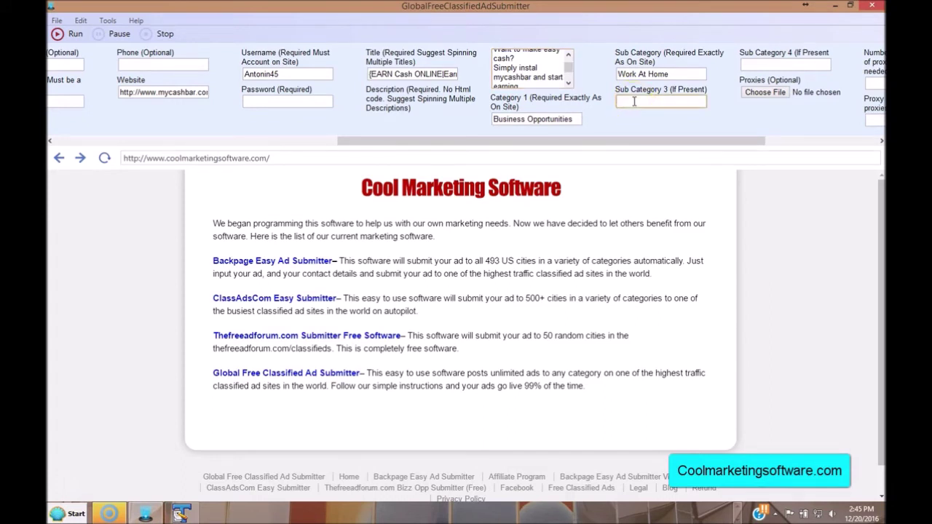
{"action": "left_click", "coordinate": [677, 102]}
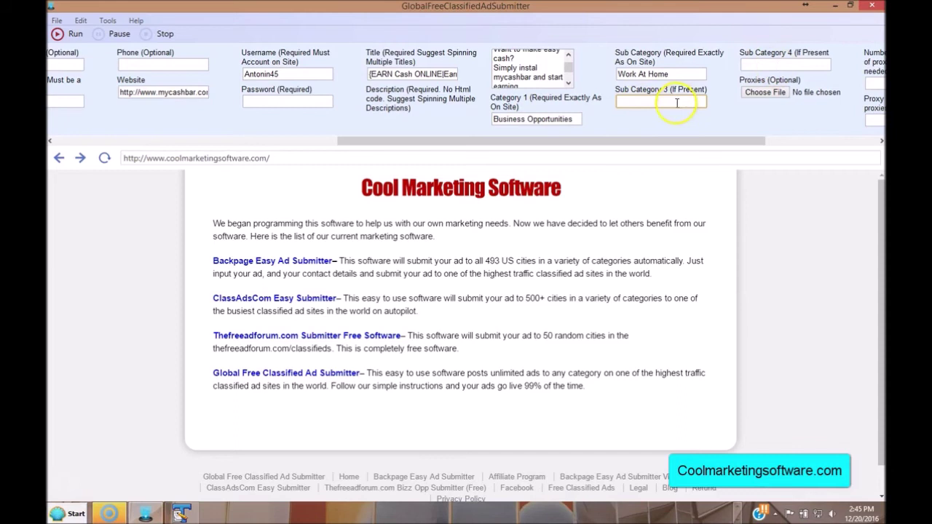
{"action": "left_click", "coordinate": [551, 122]}
{"action": "left_click", "coordinate": [634, 99]}
{"action": "left_click_drag", "start_coordinate": [634, 140], "coordinate": [798, 135]}
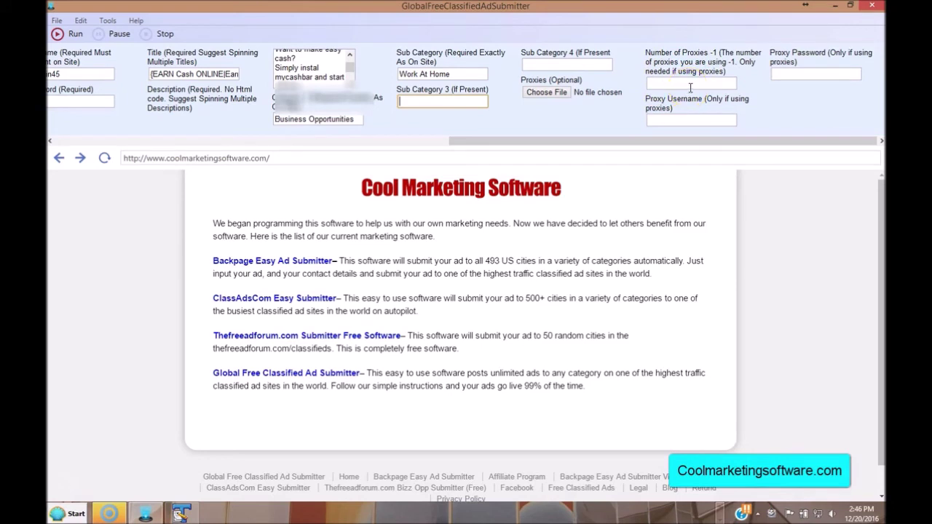
{"action": "left_click_drag", "start_coordinate": [617, 140], "coordinate": [245, 141]}
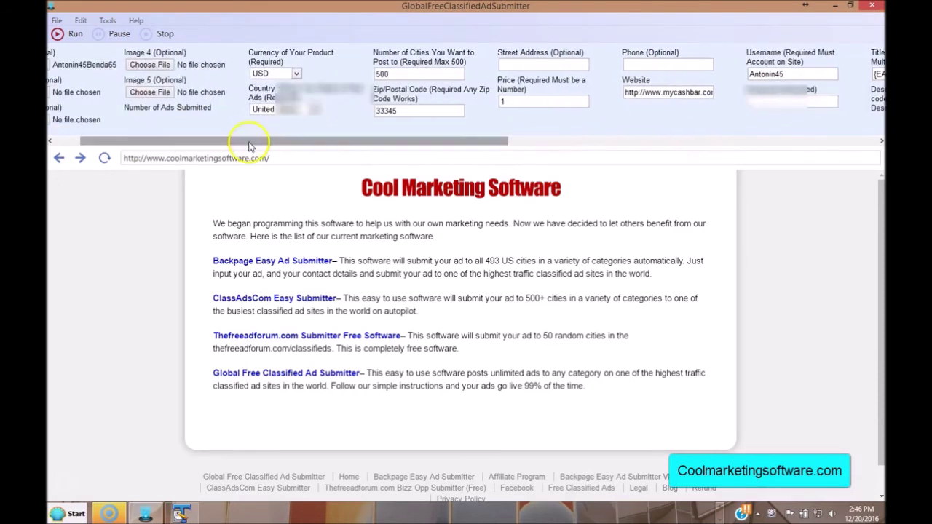
- Enter the account password in the Password field and restart the submission run
{"action": "left_click", "coordinate": [62, 37]}
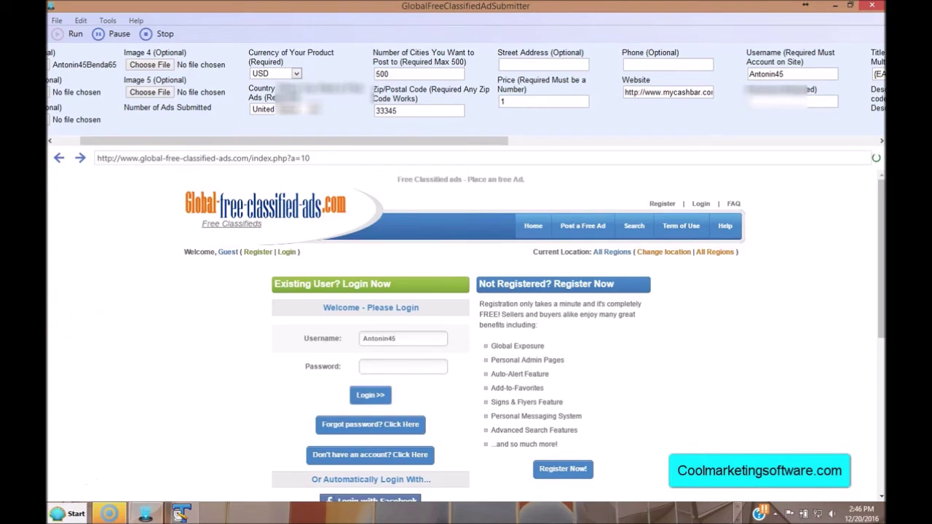
{"action": "left_click", "coordinate": [162, 34]}
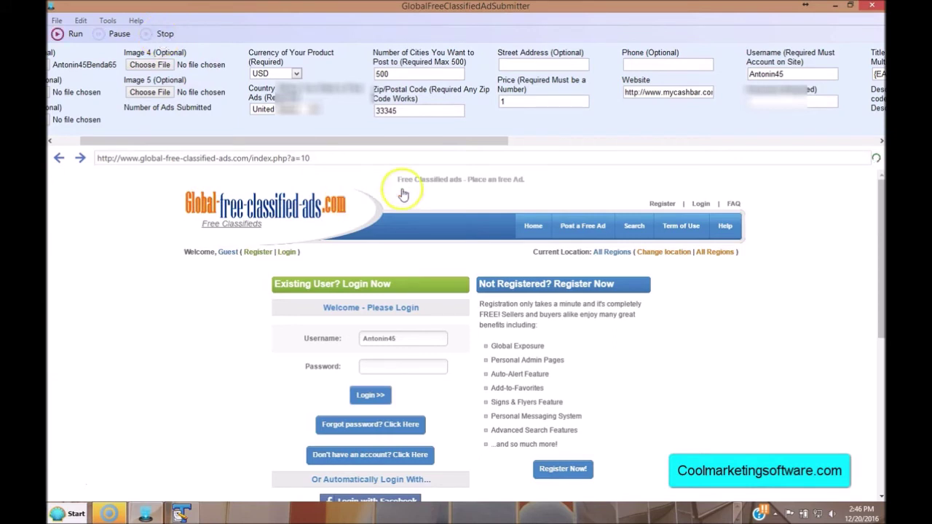
{"action": "left_click_drag", "start_coordinate": [411, 140], "coordinate": [651, 139]}
{"action": "left_click", "coordinate": [319, 101]}
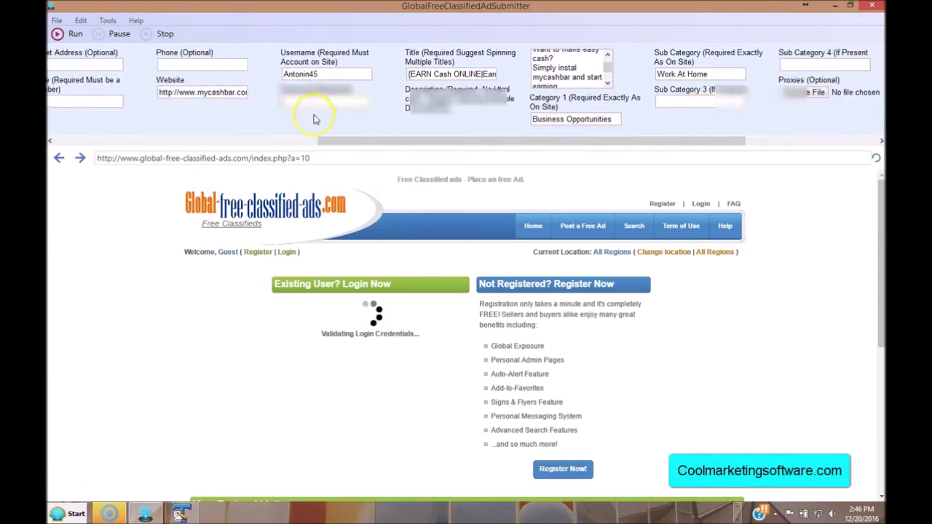
{"action": "type", "text": "password"}
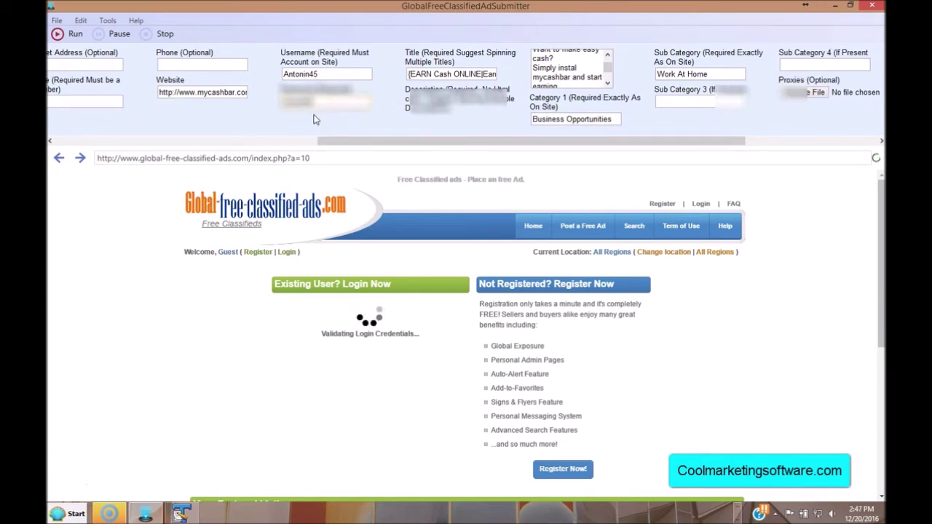
{"action": "left_click_drag", "start_coordinate": [354, 140], "coordinate": [62, 157]}
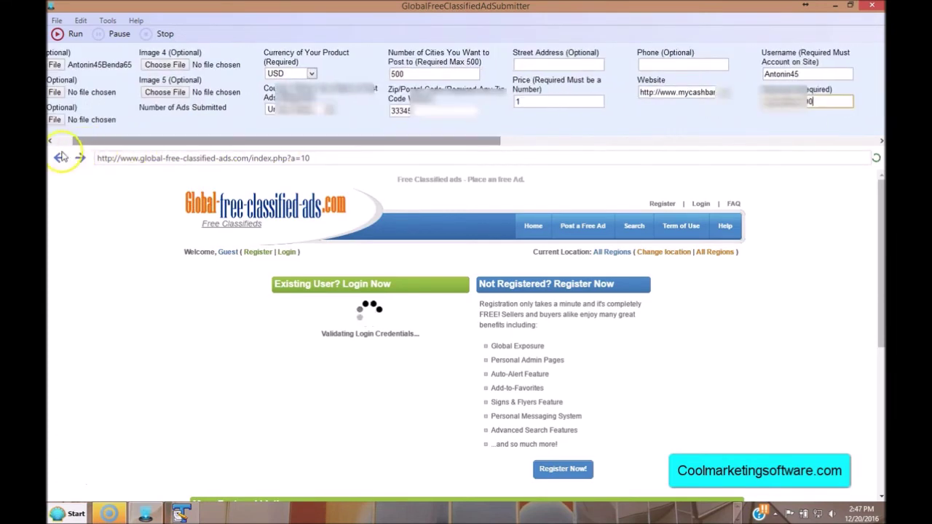
{"action": "left_click", "coordinate": [73, 35]}
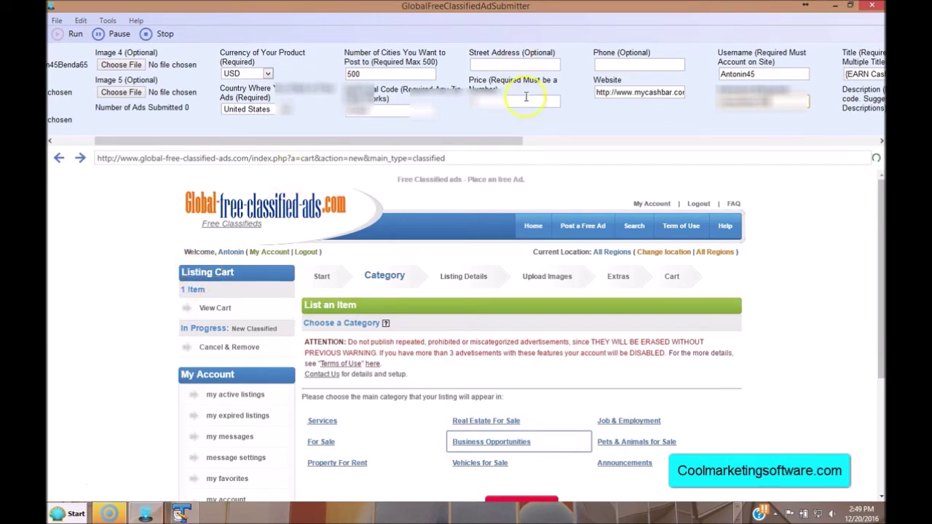
- Let the run post the EARN Cash ONLINE ad as a $1.00 USD Work At Home listing
{"action": "left_click_drag", "start_coordinate": [495, 139], "coordinate": [657, 142]}
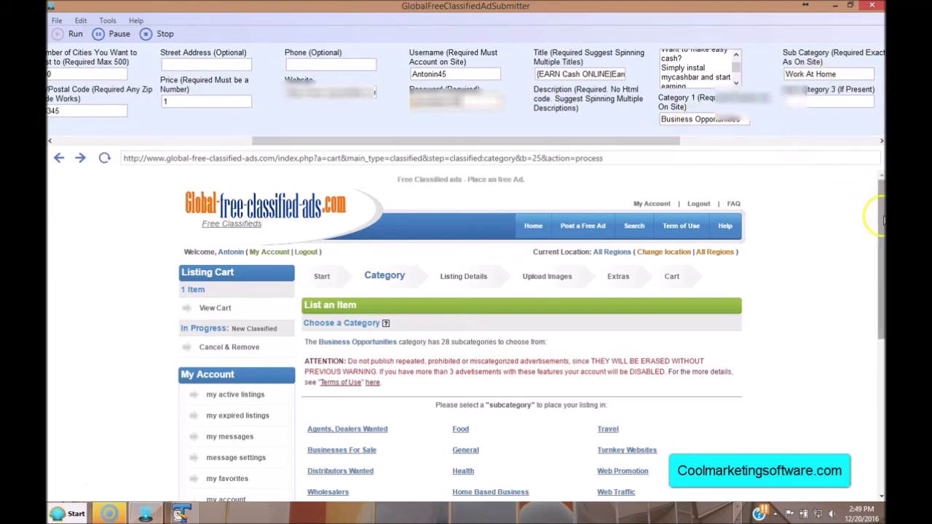
{"action": "scroll", "coordinate": [877, 284], "scroll_direction": "down", "scroll_amount": 1}
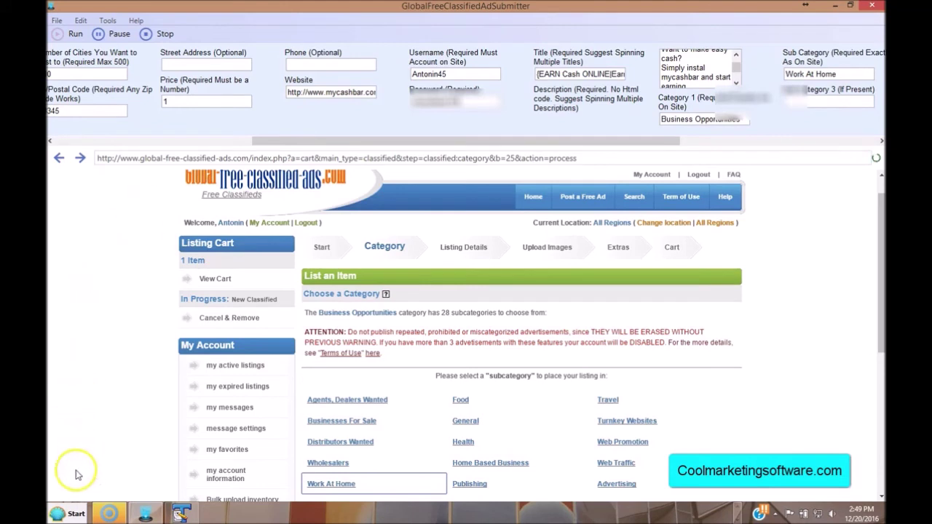
{"action": "left_click", "coordinate": [536, 268]}
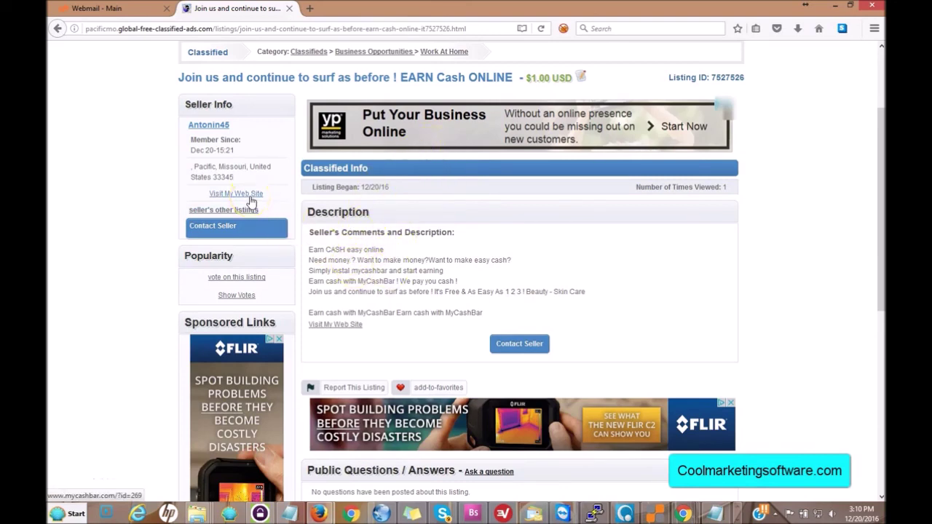
- Open the 'Your Listing Has Been Placed Successfully' email and follow its listing link
{"action": "key", "text": "ctrl+Tab"}
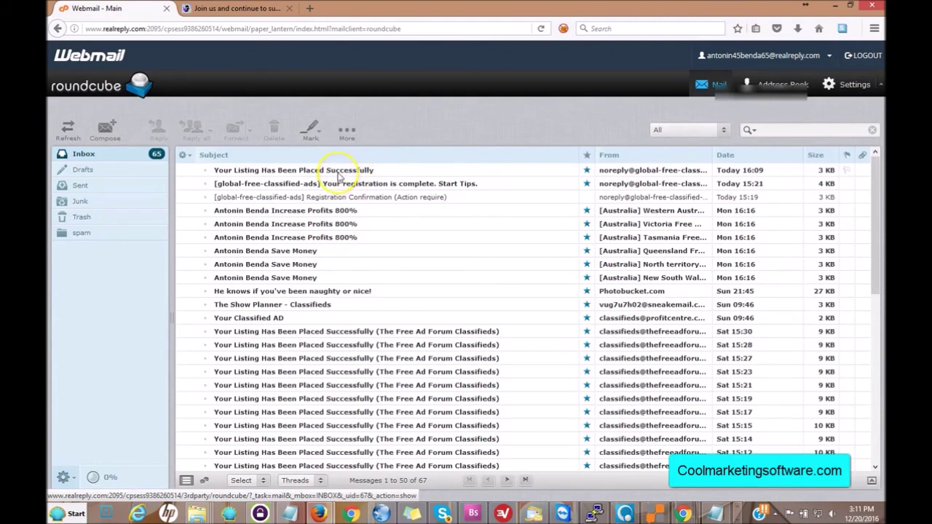
{"action": "left_click", "coordinate": [337, 173]}
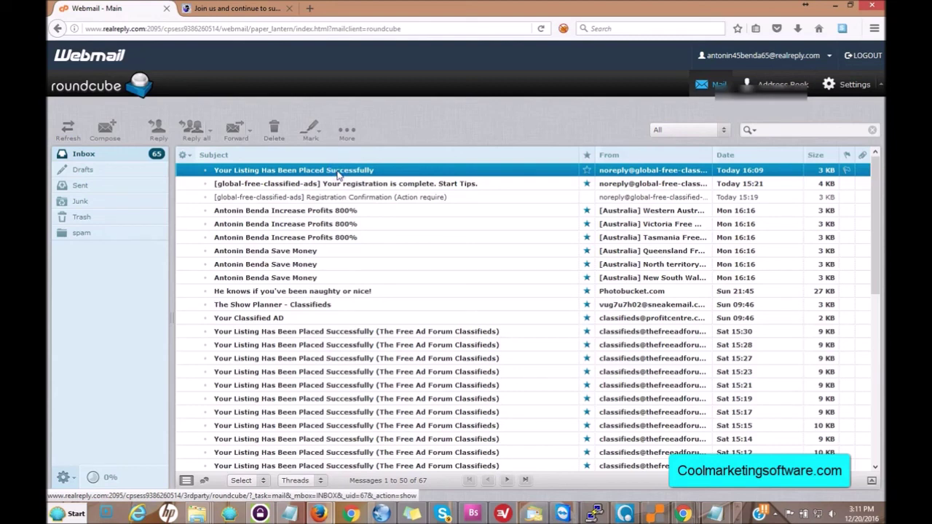
{"action": "double_click", "coordinate": [338, 174]}
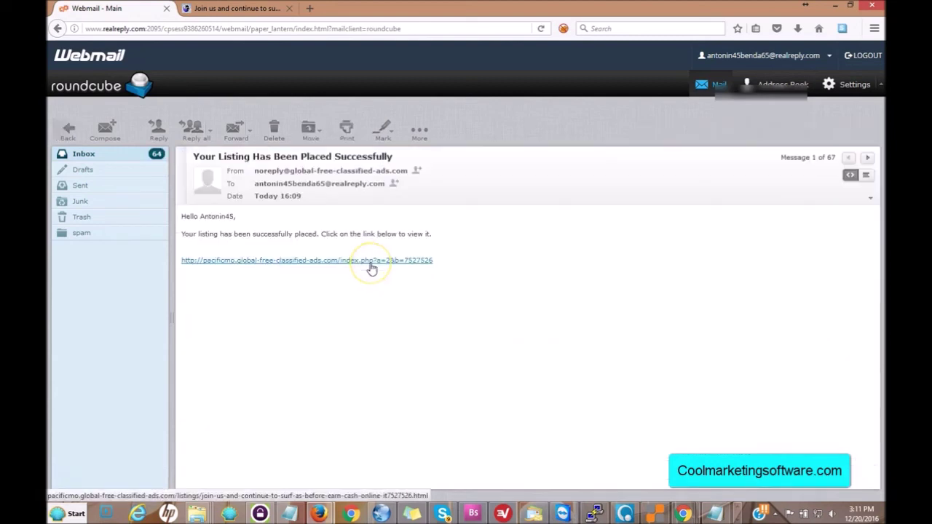
{"action": "left_click", "coordinate": [309, 262]}
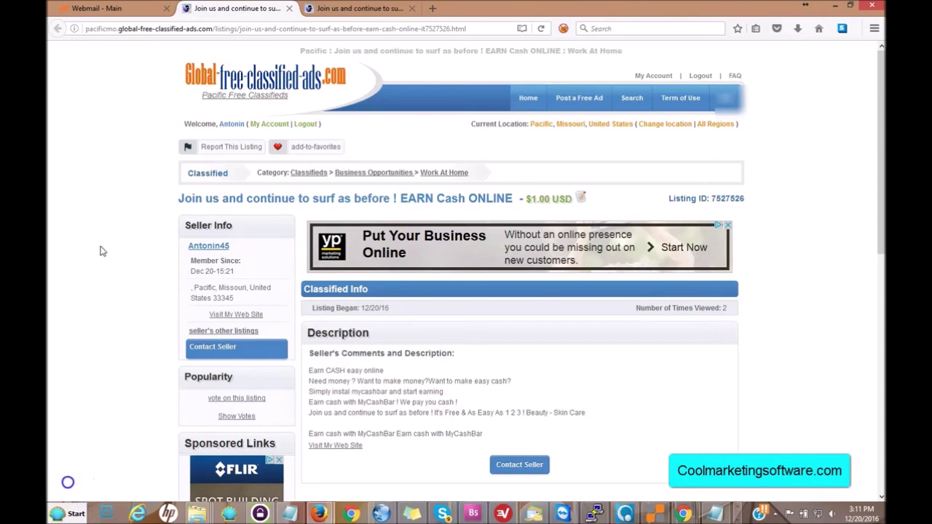